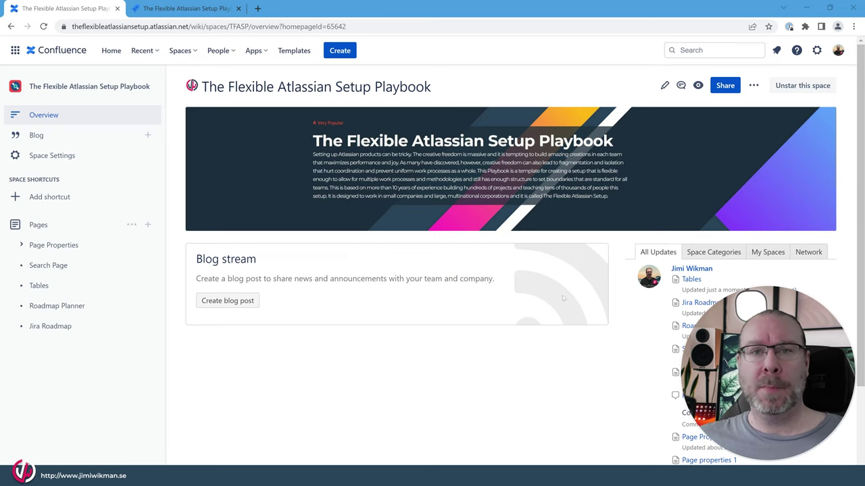
Step: Create a new page titled 'Tasks' in the space and add an empty action item
mouse_move(157, 242)
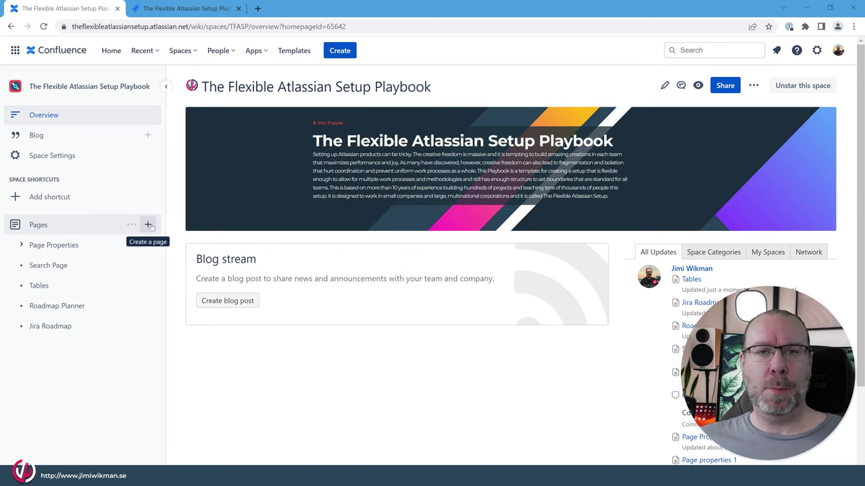
click(149, 226)
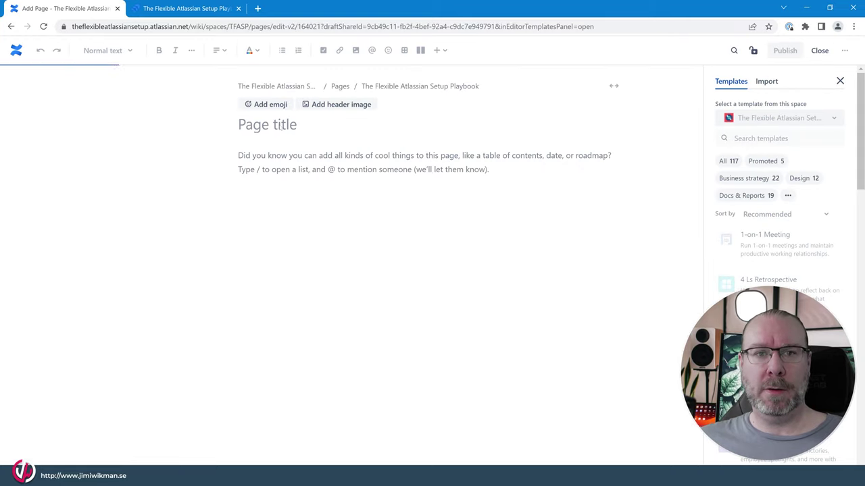
text(Tas)
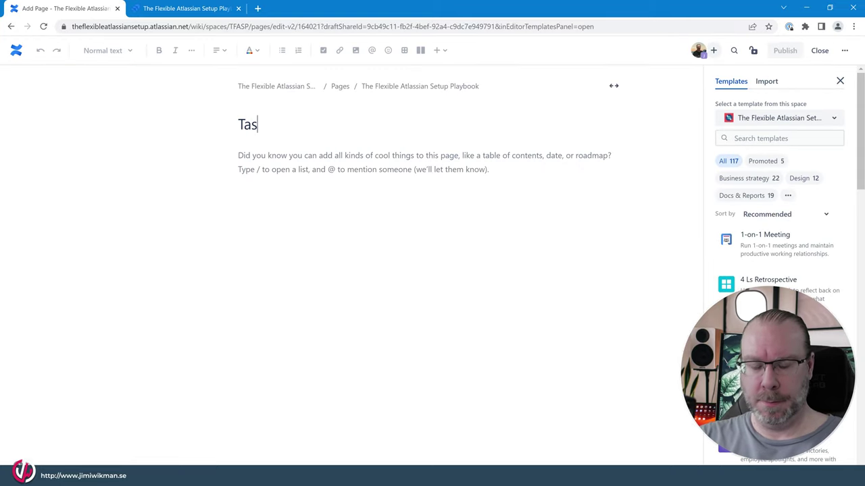
text(ks)
key(Return)
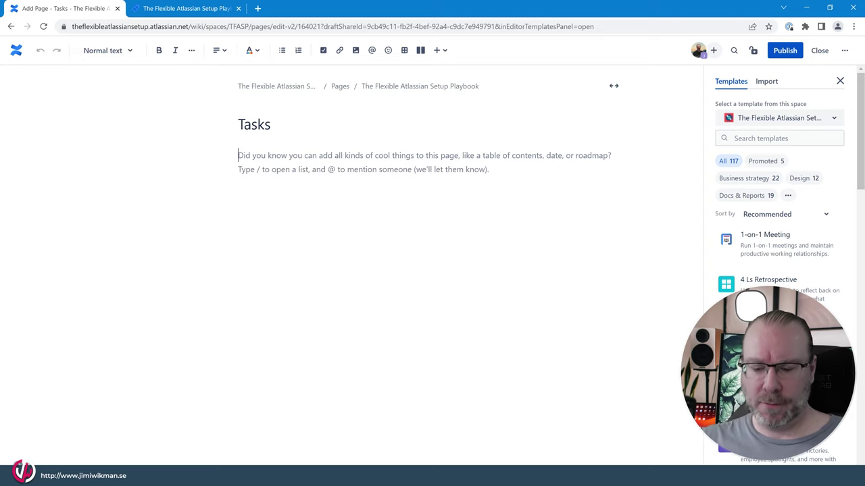
text(/)
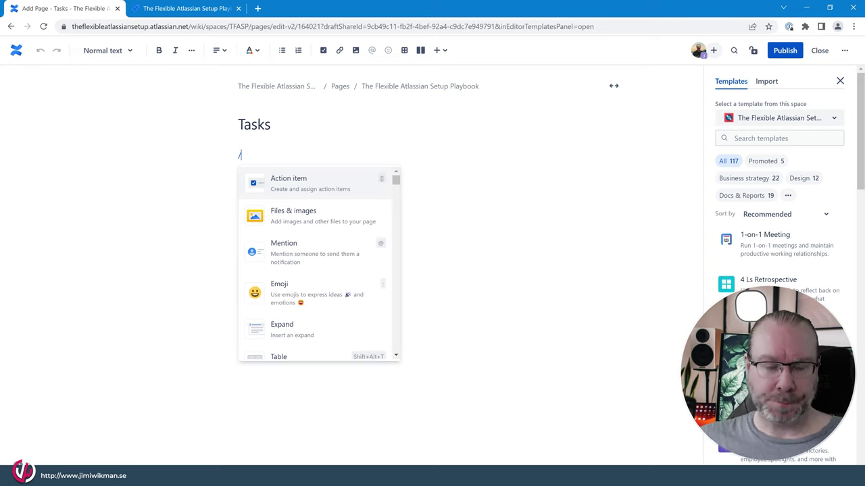
click(289, 183)
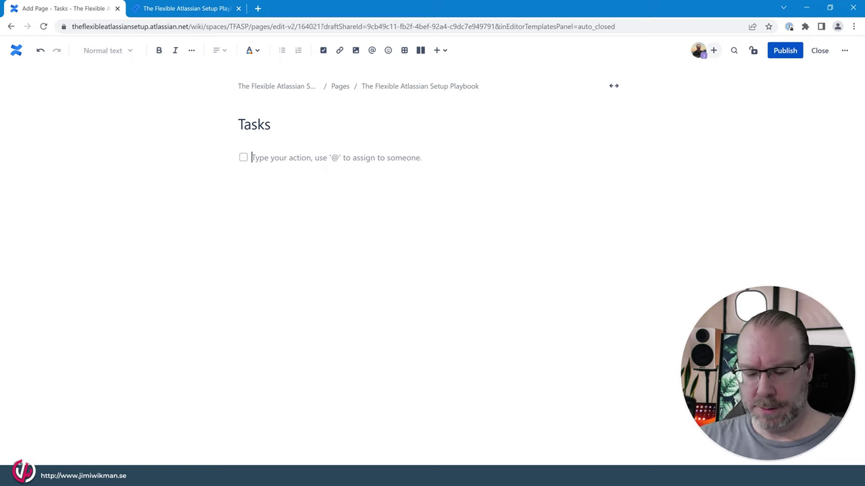
Step: Write the first task 'Make more videos', assigned to the user and due May 14
text(@)
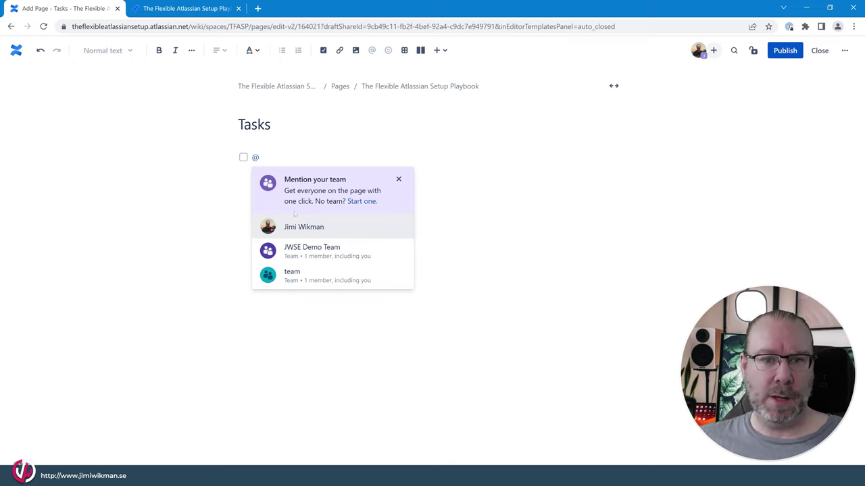
click(309, 229)
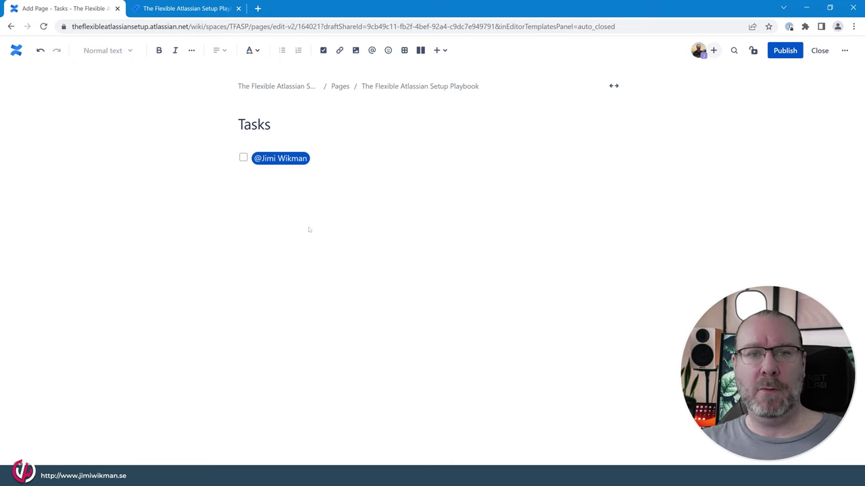
text(Make more videos)
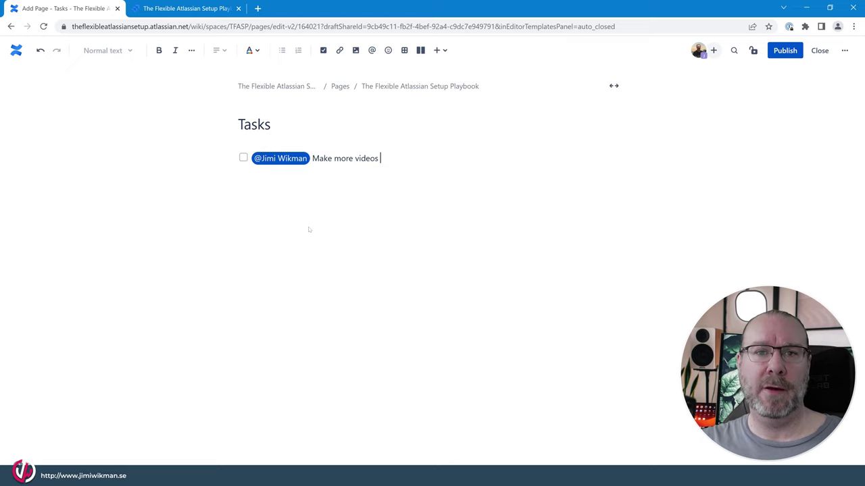
text(/)
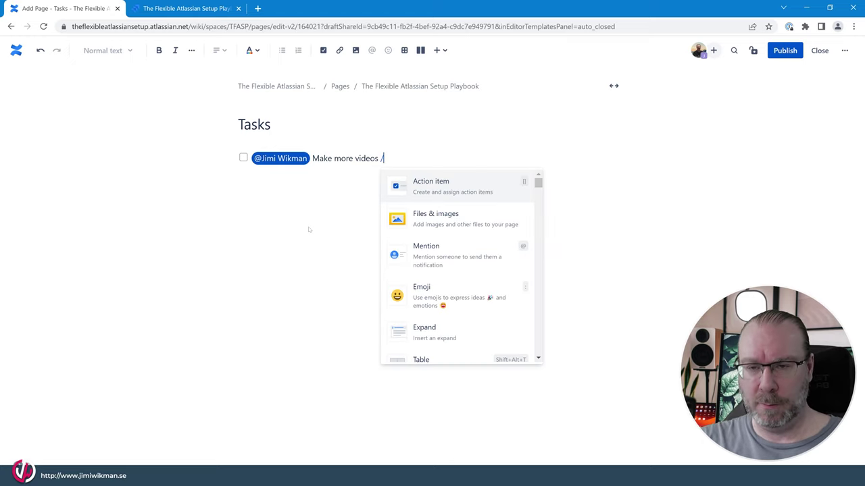
text(date)
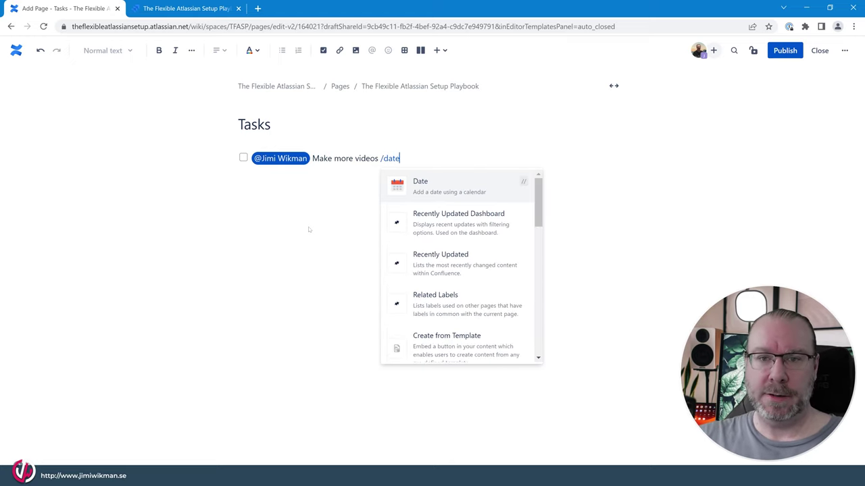
click(436, 190)
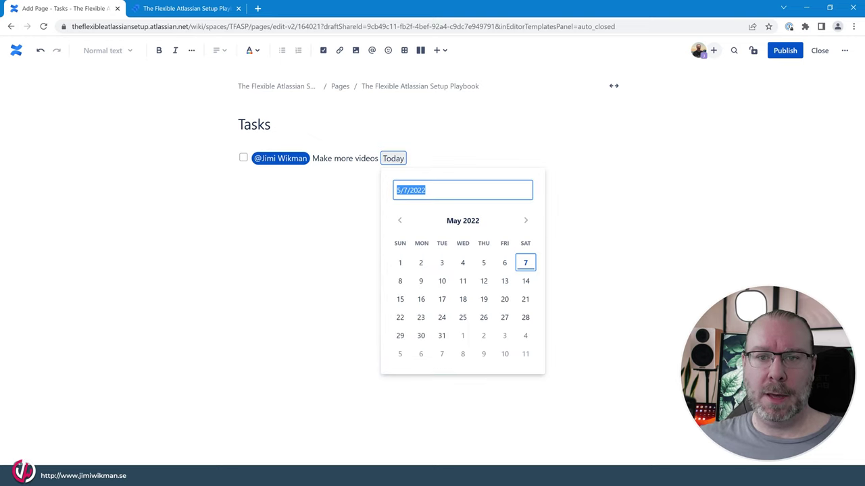
click(525, 281)
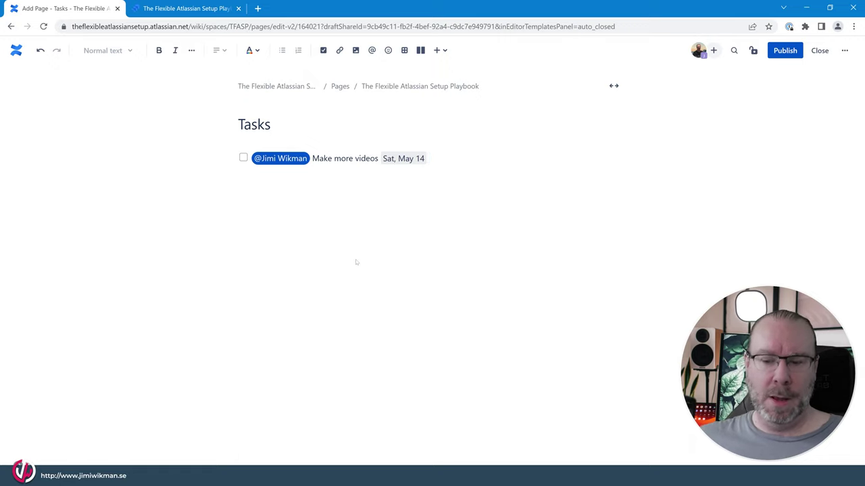
key(Return)
Step: Write the second task 'Make even more videos', assigned to the user and due May 28
text(@jimi)
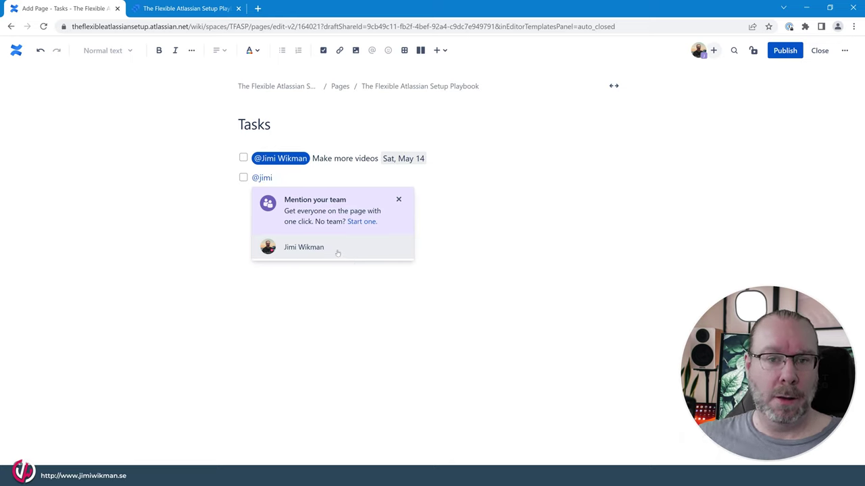
click(333, 248)
text(Make even more)
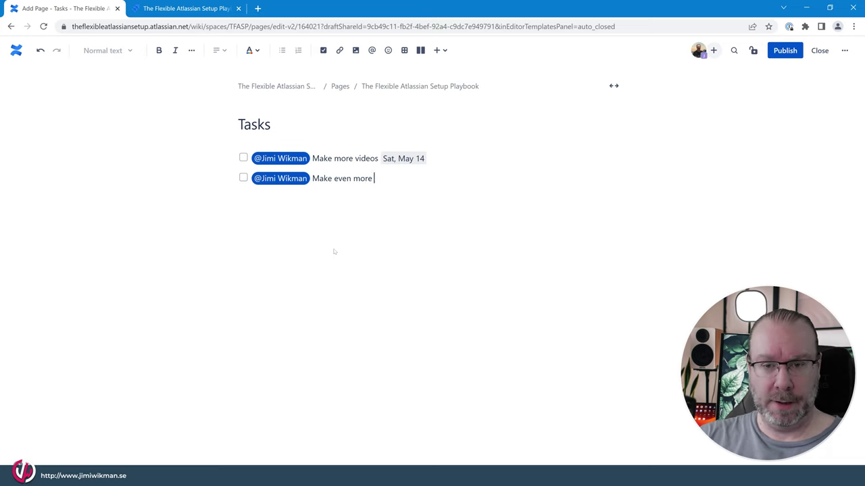
text( vidos)
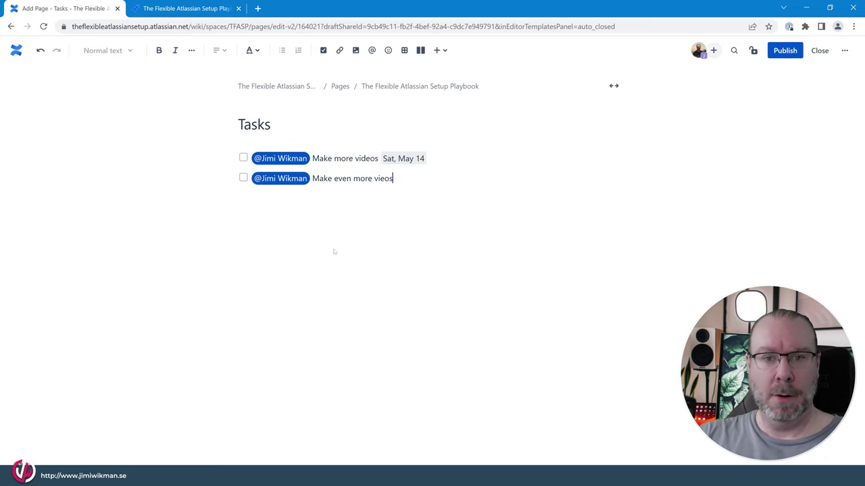
key(BackSpace)
key(BackSpace)
key(BackSpace)
text(deos /)
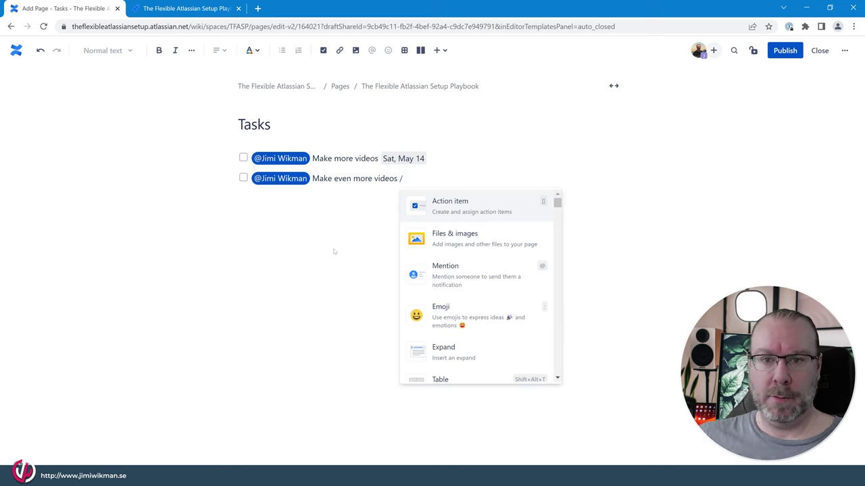
text(da)
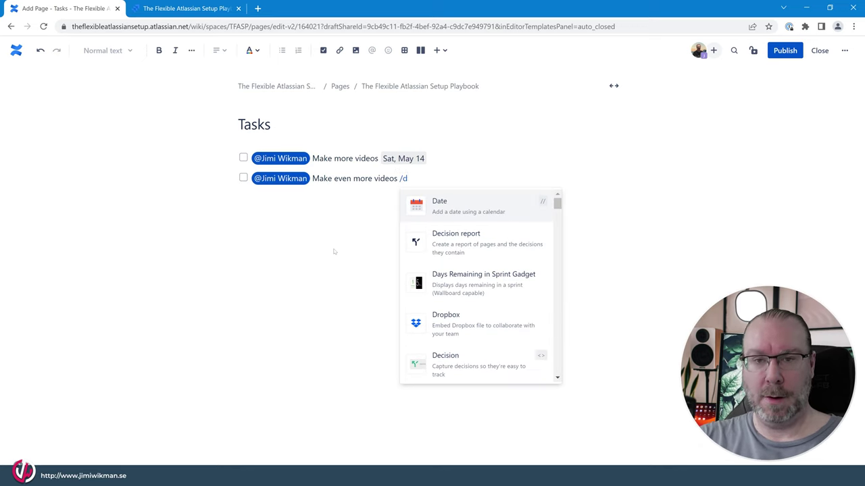
click(435, 205)
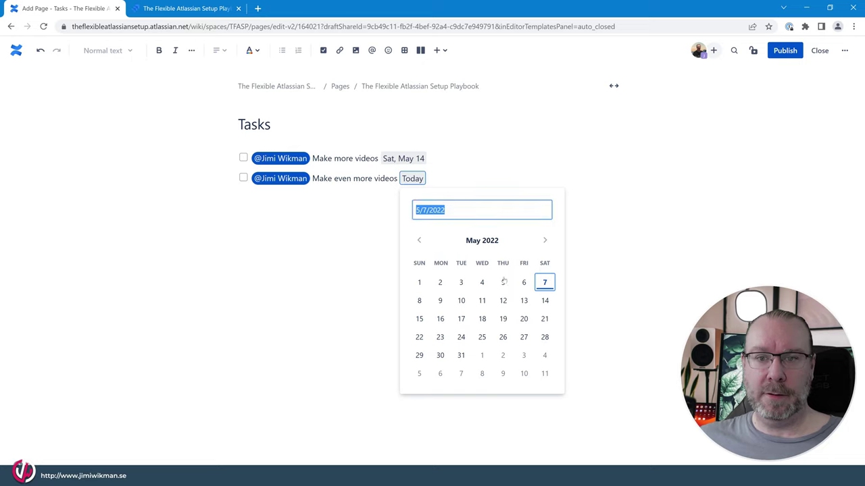
click(544, 337)
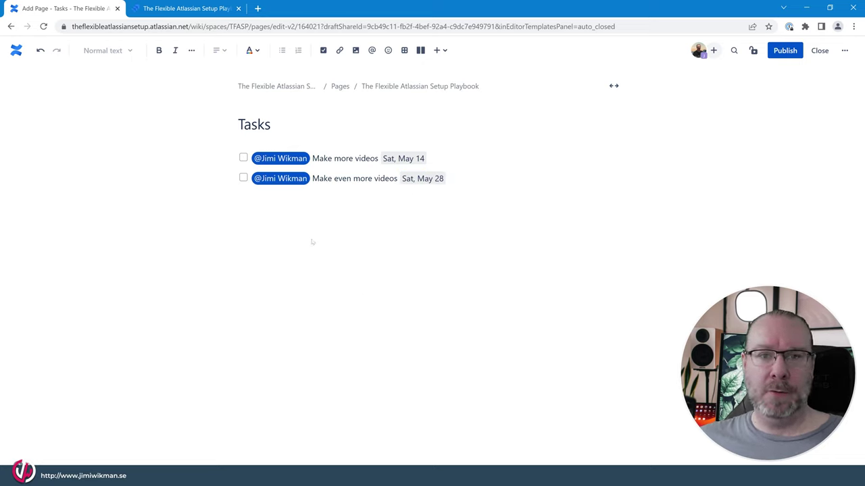
Step: Publish the Tasks page, then tick and untick both task checkboxes
click(783, 51)
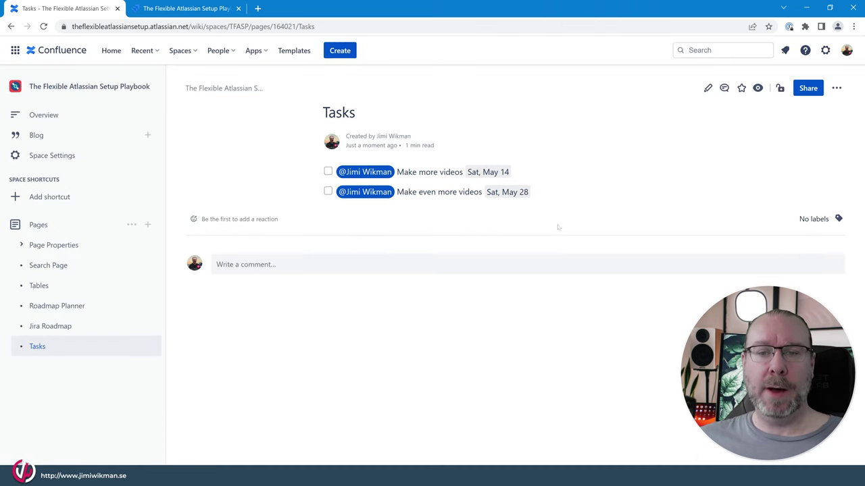
click(327, 171)
click(327, 171)
click(328, 192)
click(329, 192)
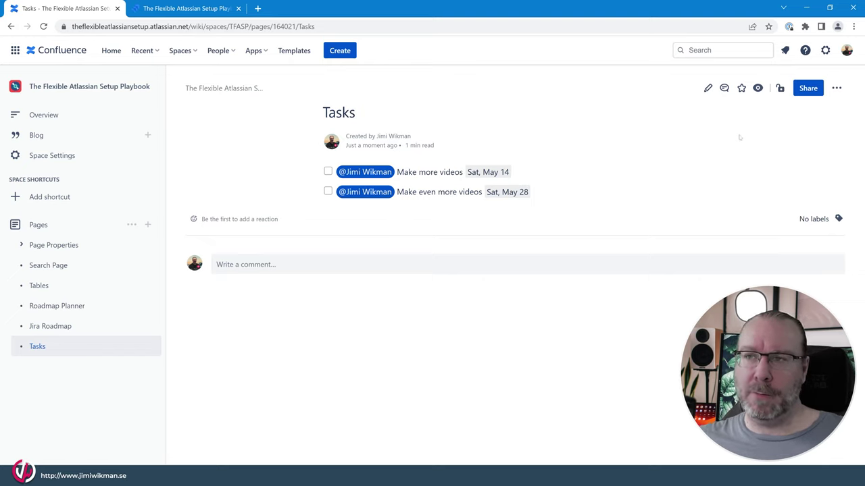
Step: Open the personal task list filtered to tasks assigned to the user
click(847, 51)
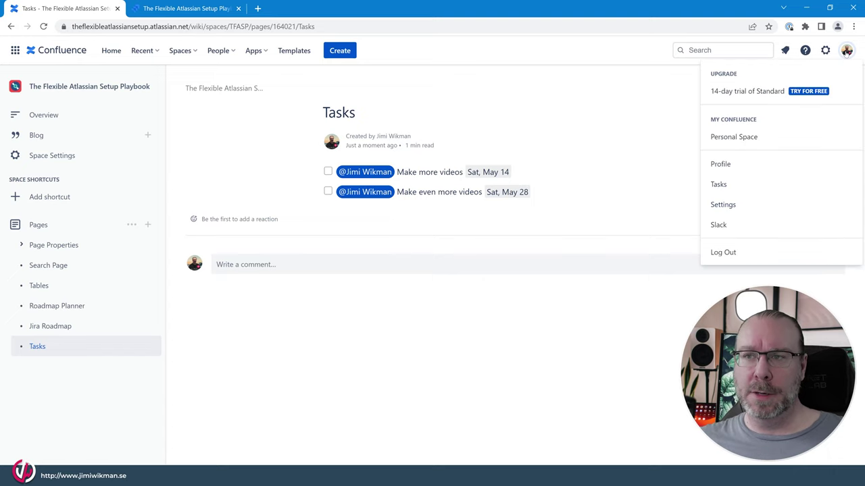
click(720, 186)
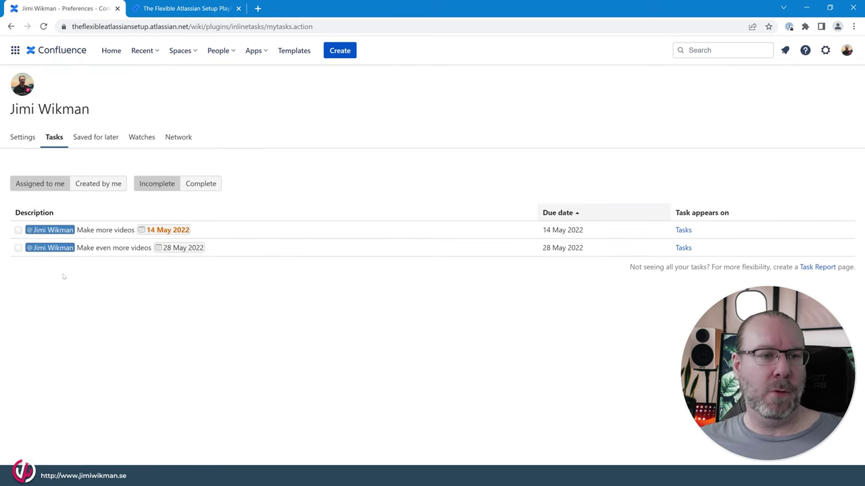
click(36, 186)
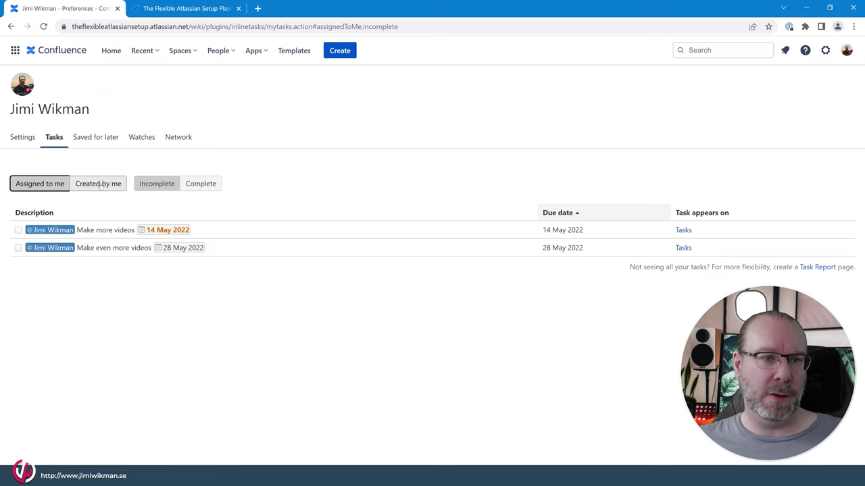
Step: Try the Created by me, Complete and Incomplete filters, returning to Assigned to me
click(98, 186)
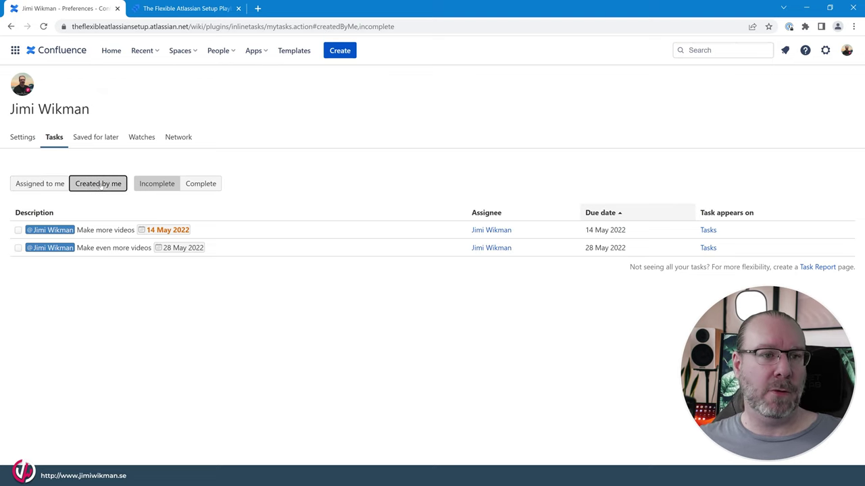
click(193, 187)
click(156, 185)
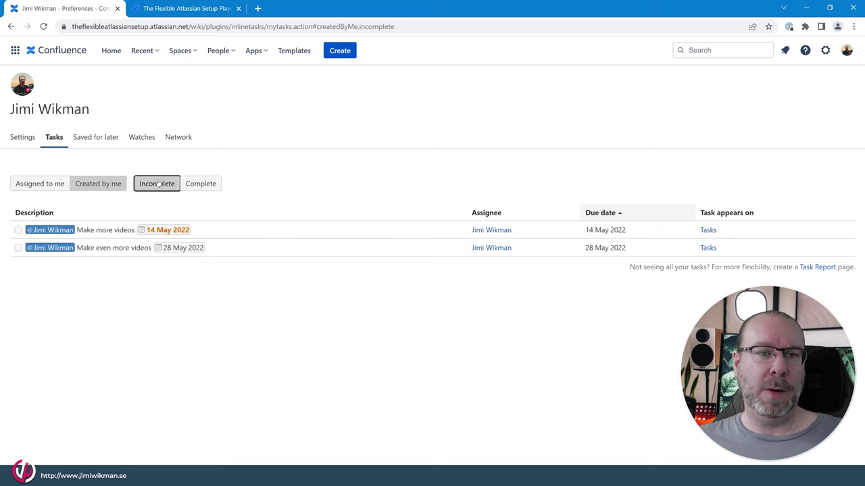
click(42, 185)
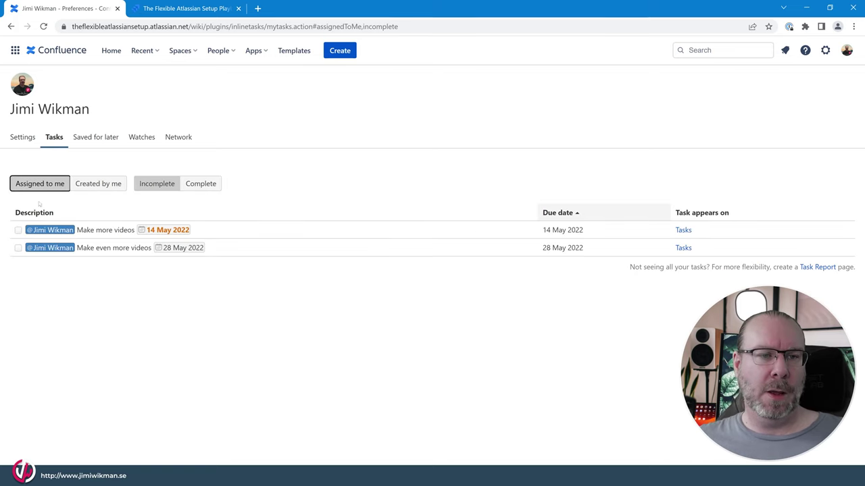
Step: Mark the 'Make more videos' task as complete in the task list
click(17, 229)
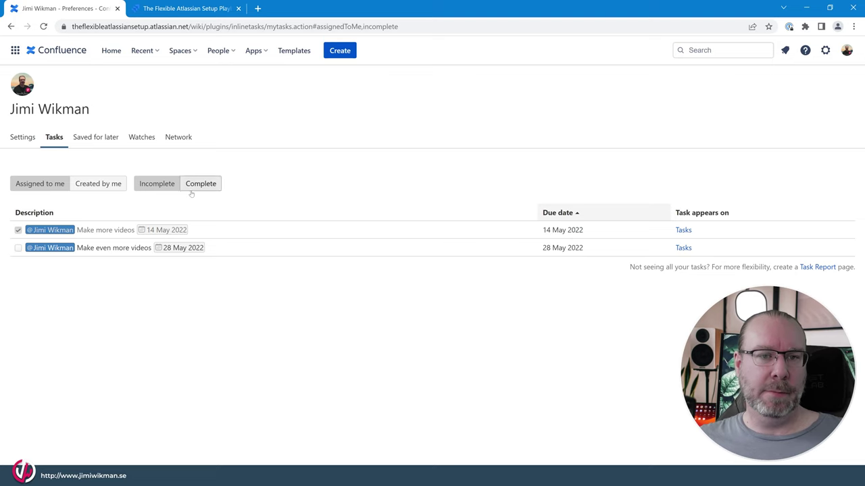
click(196, 192)
click(156, 188)
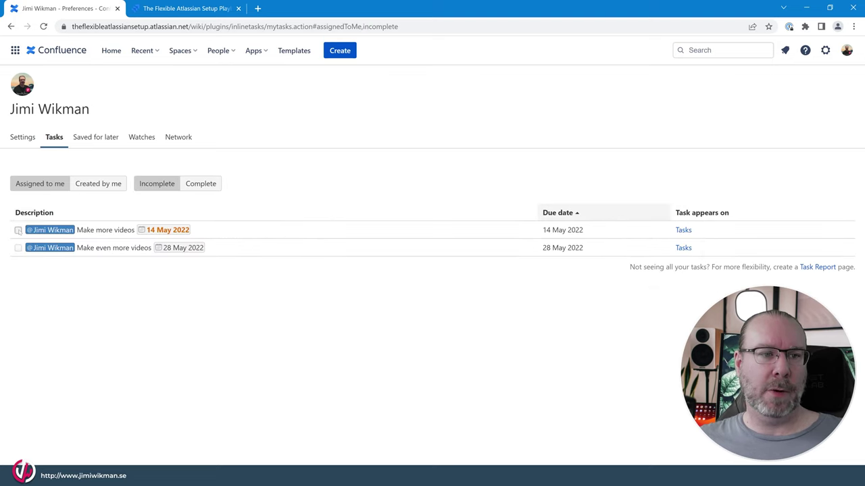
click(18, 230)
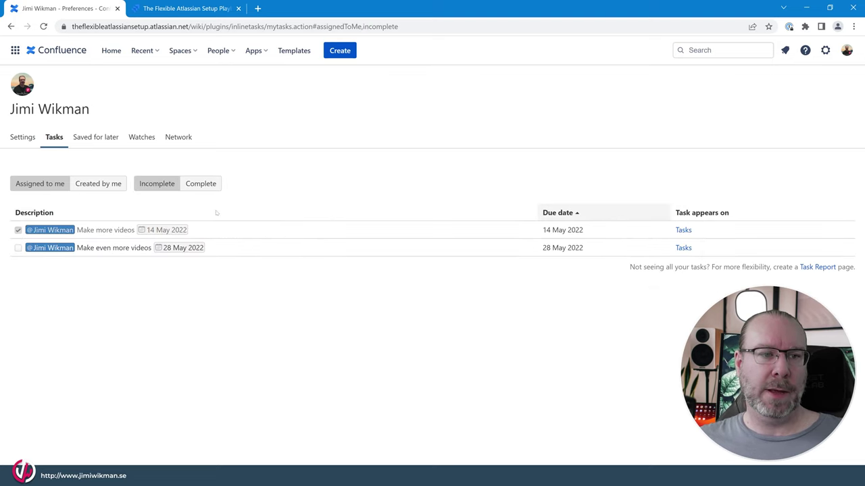
click(19, 230)
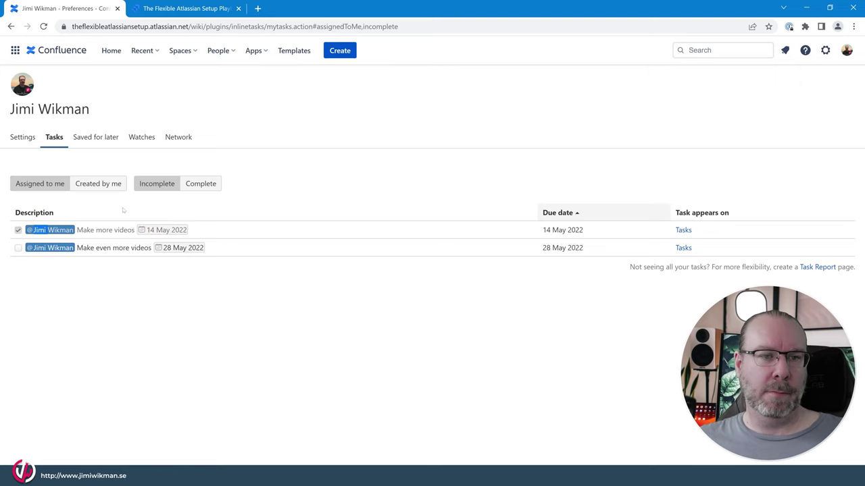
Step: Check Complete and Incomplete views under Created by me and Assigned to me, ending on incomplete
click(96, 189)
click(200, 184)
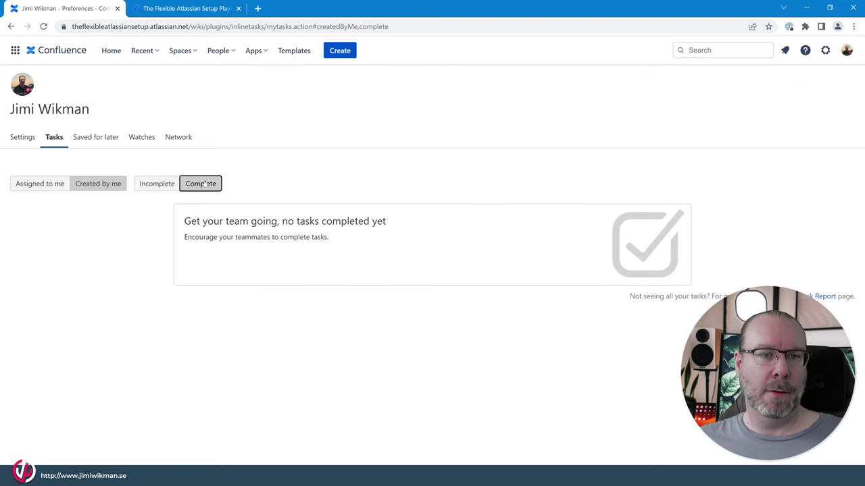
click(141, 186)
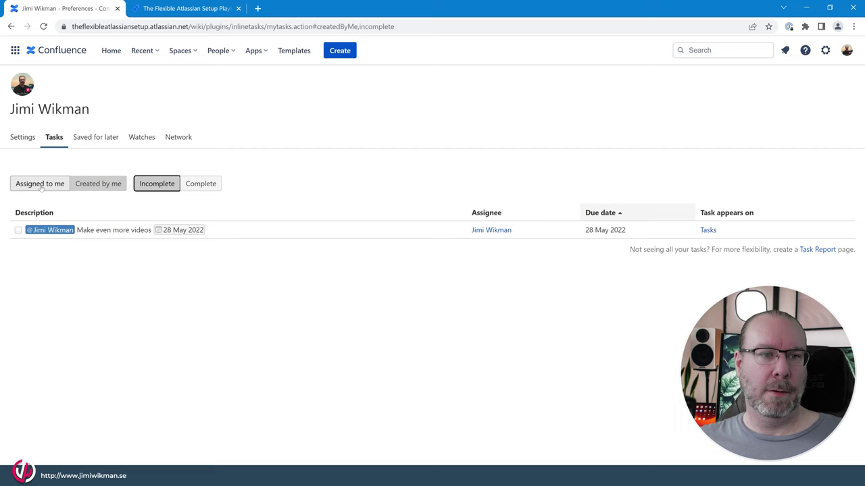
click(206, 185)
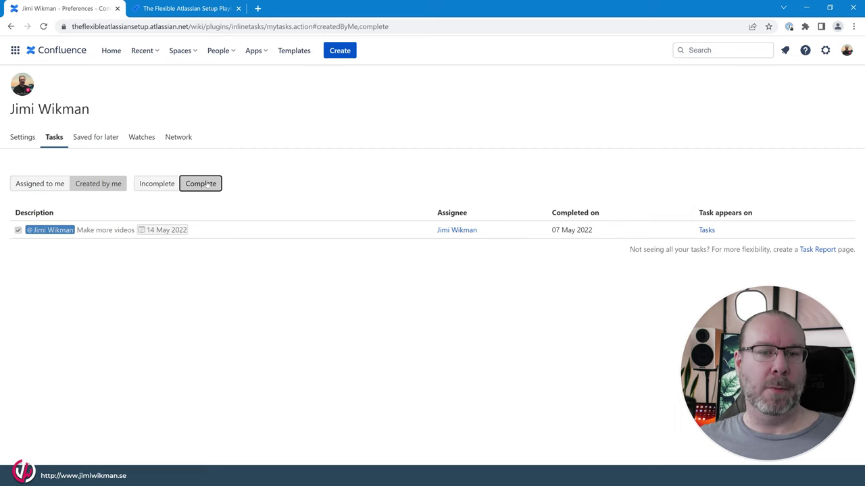
click(52, 180)
click(94, 184)
click(59, 184)
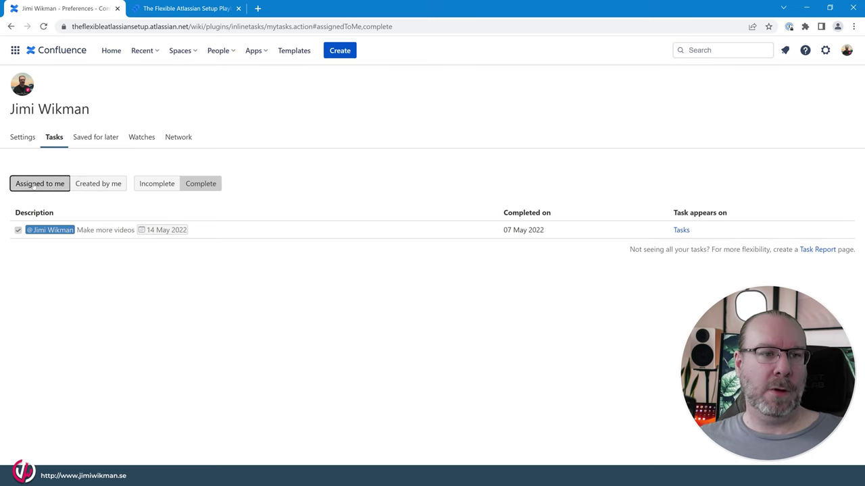
click(153, 191)
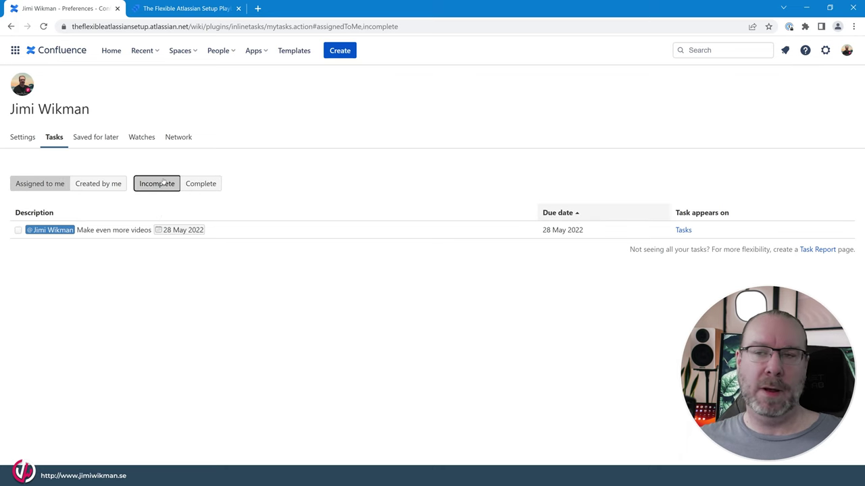
Step: Go to the Tasks page in The Flexible Atlassian Setup Playbook space
click(179, 51)
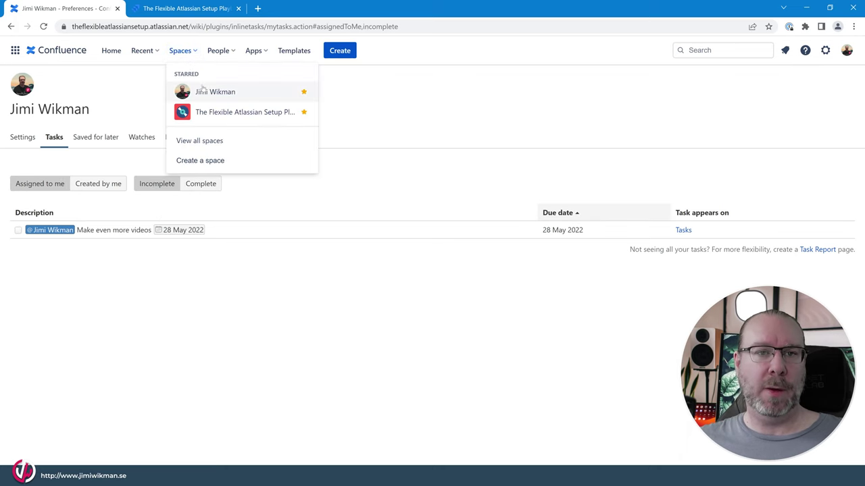
click(209, 112)
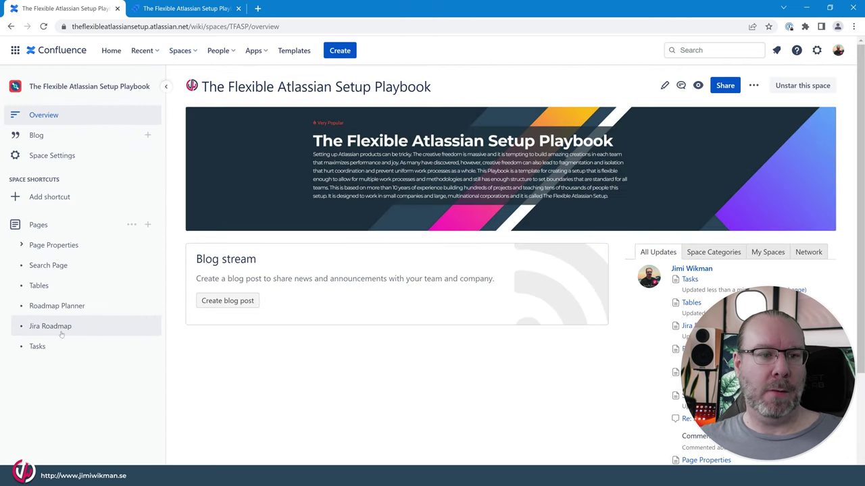
click(38, 346)
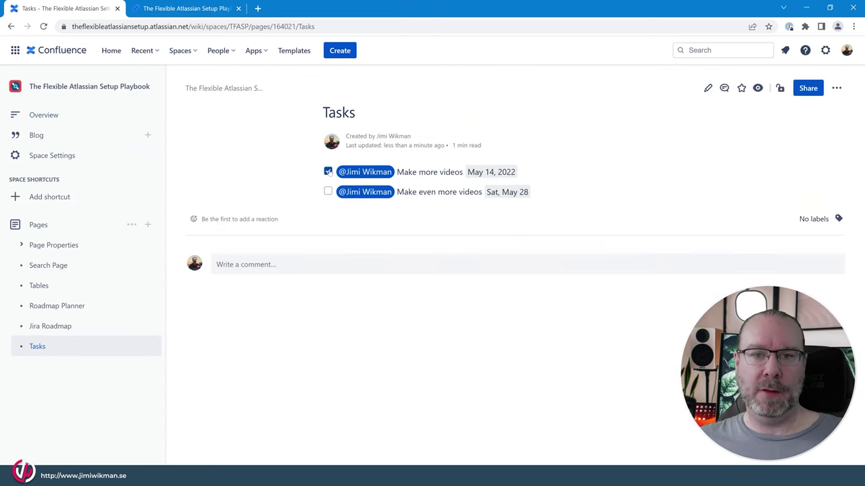
Step: Tick and untick both action items, leaving them both unchecked
click(327, 171)
click(328, 191)
click(328, 171)
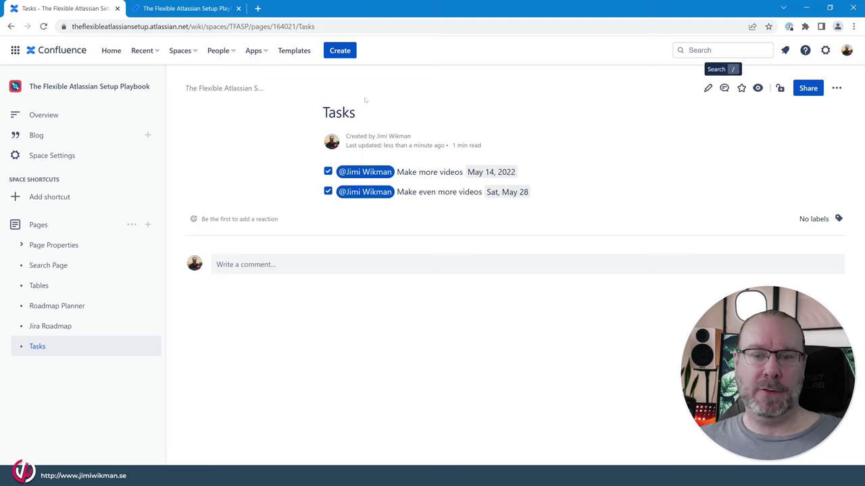
click(328, 172)
click(328, 191)
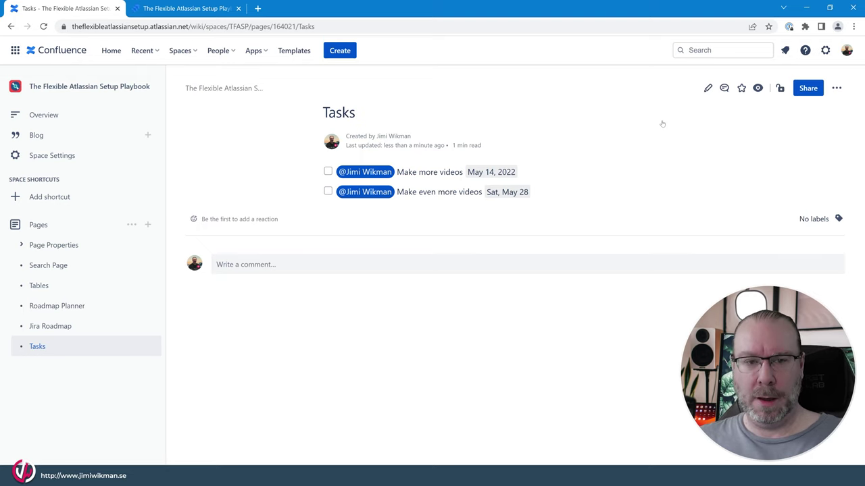
Step: Edit the page and add a Task report below the tasks, scoped to The Flexible Atlassian Setup Playbook space
key(e)
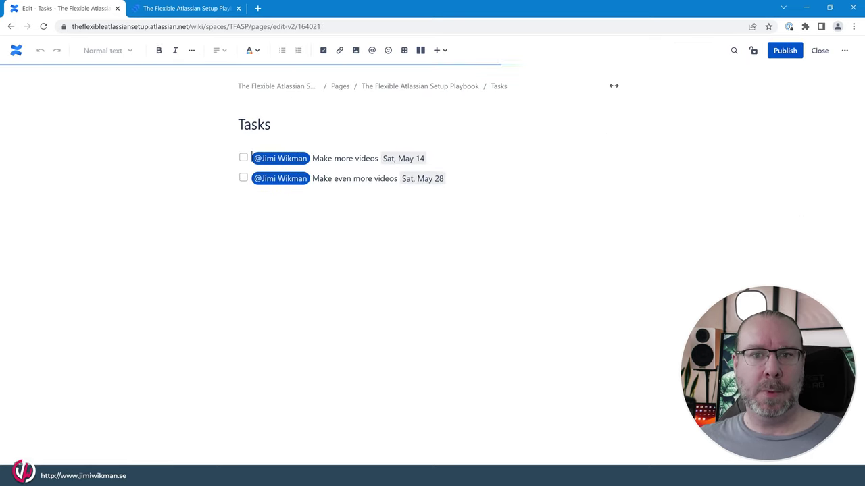
key(Return)
key(Return)
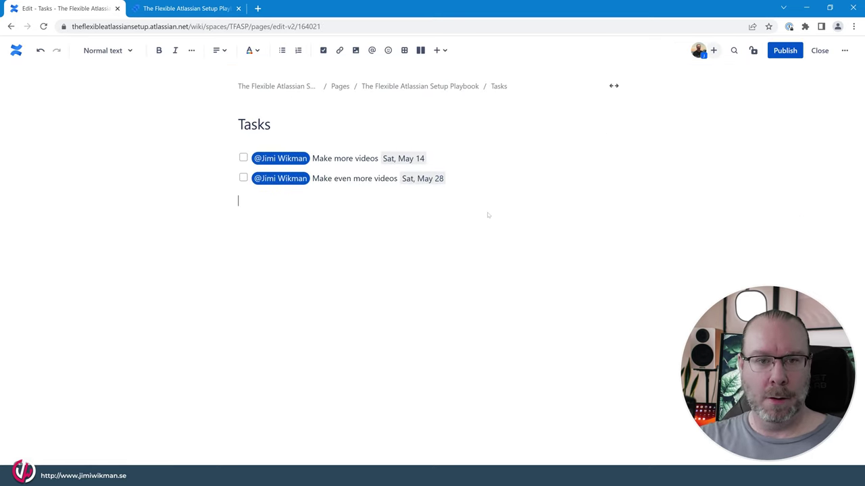
text(/task)
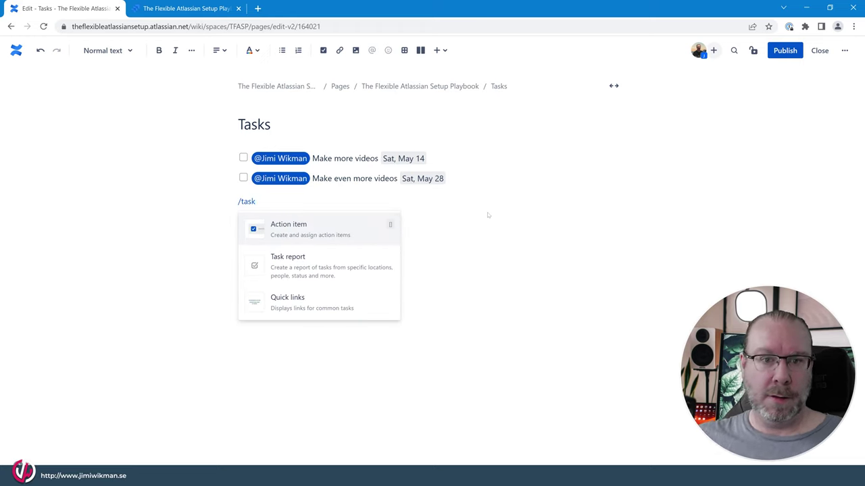
click(308, 271)
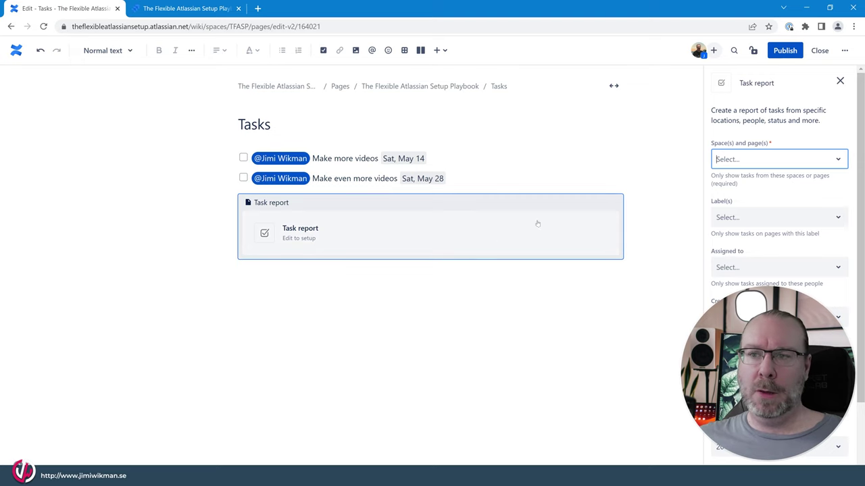
click(774, 161)
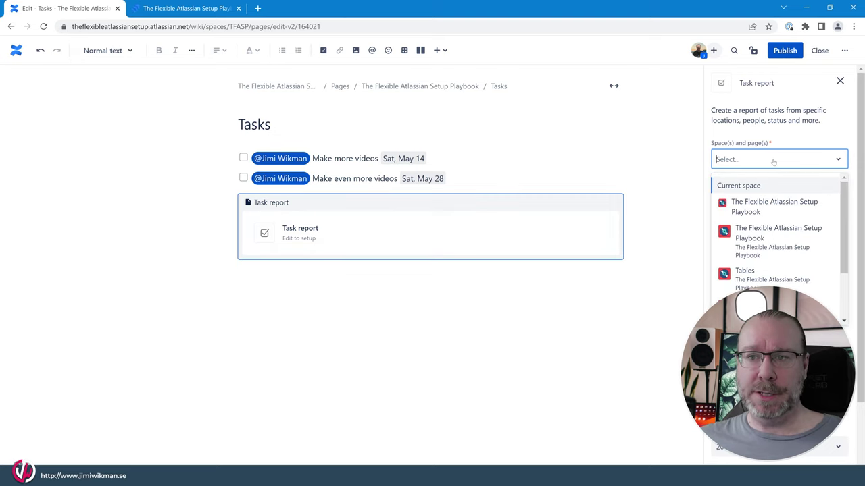
click(757, 205)
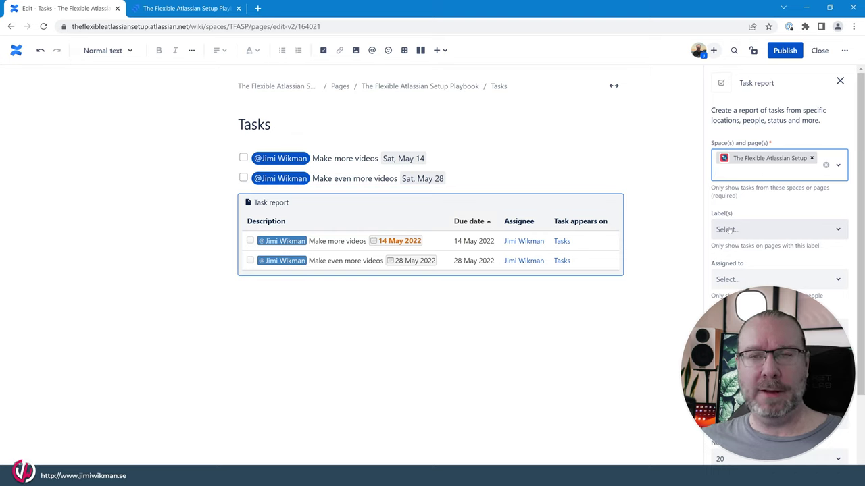
Step: Add a user to the report's Assigned to filter, remove it again, and review the status filter
click(733, 283)
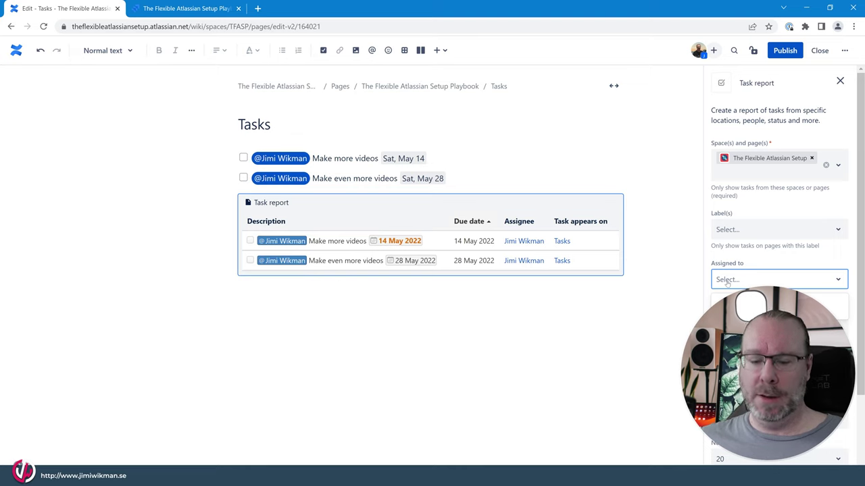
text(@)
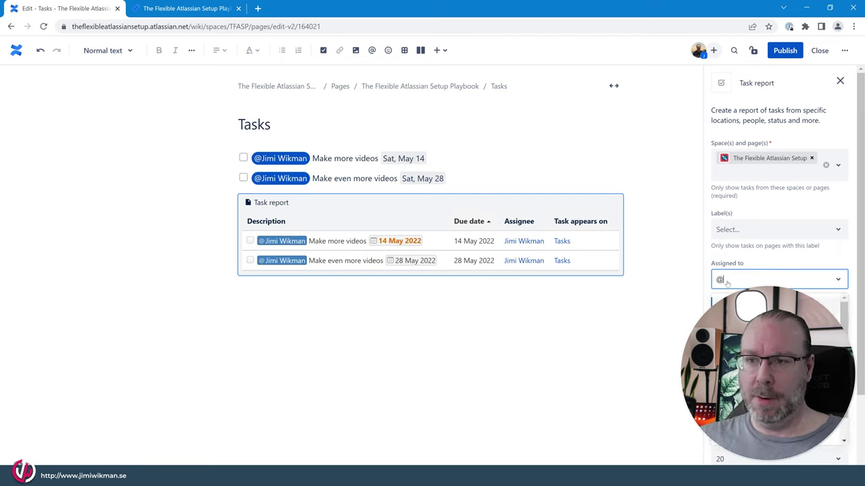
key(Return)
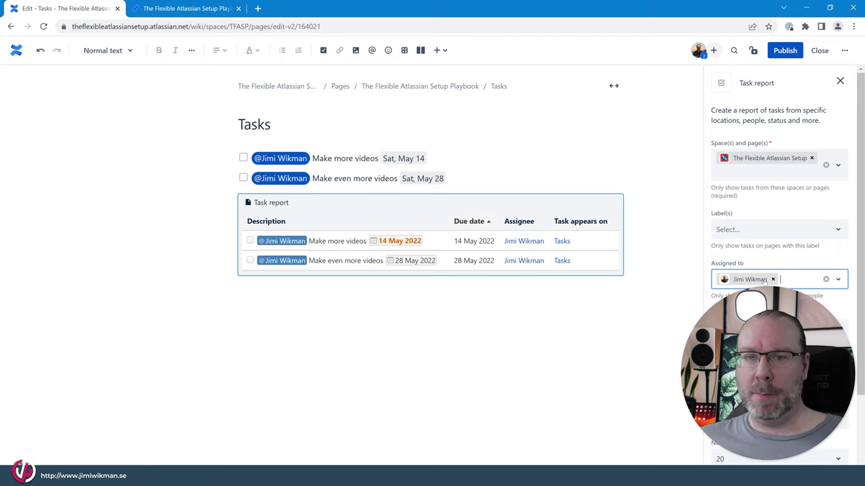
click(772, 279)
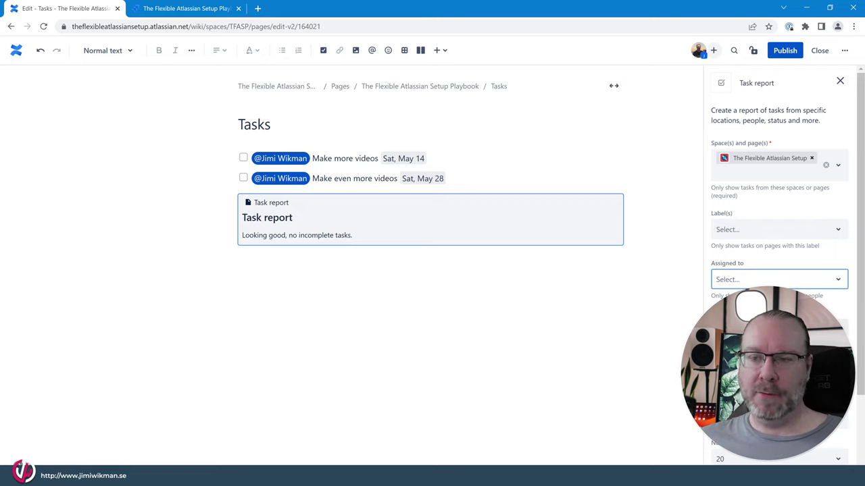
scroll(769, 271, down, 2)
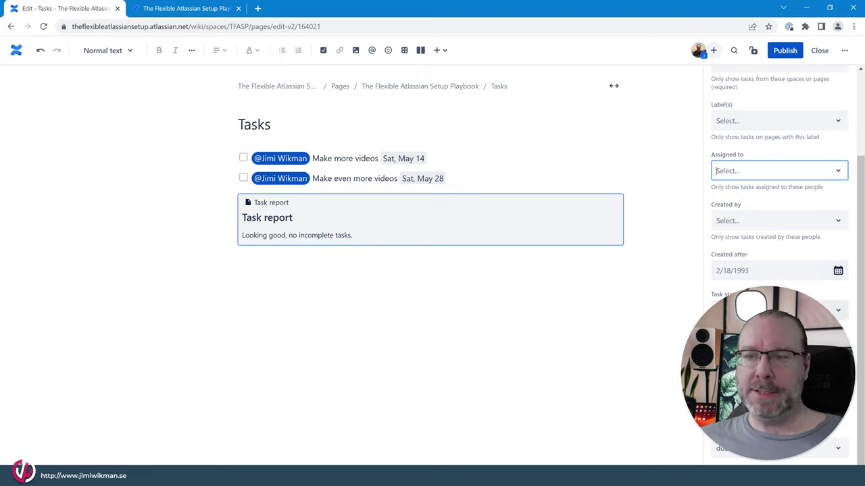
click(777, 310)
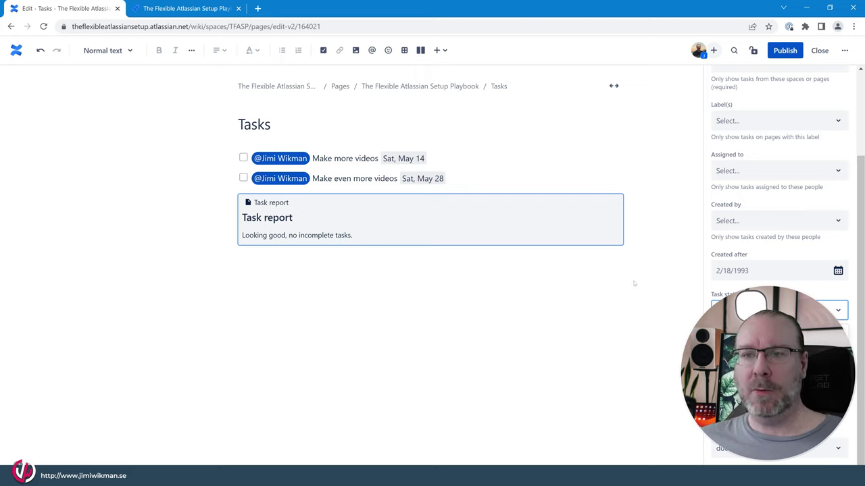
click(688, 306)
Step: Reverse the report's due-date sort so 28 May lists first
click(437, 215)
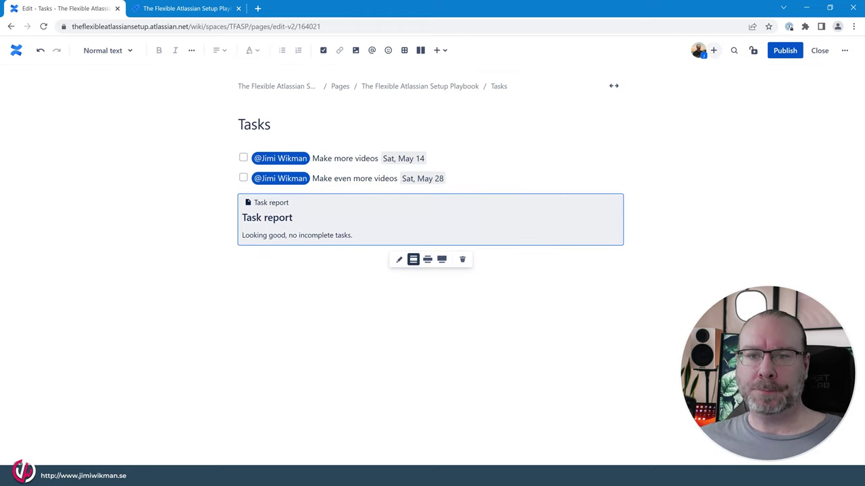
click(399, 259)
scroll(777, 203, down, 2)
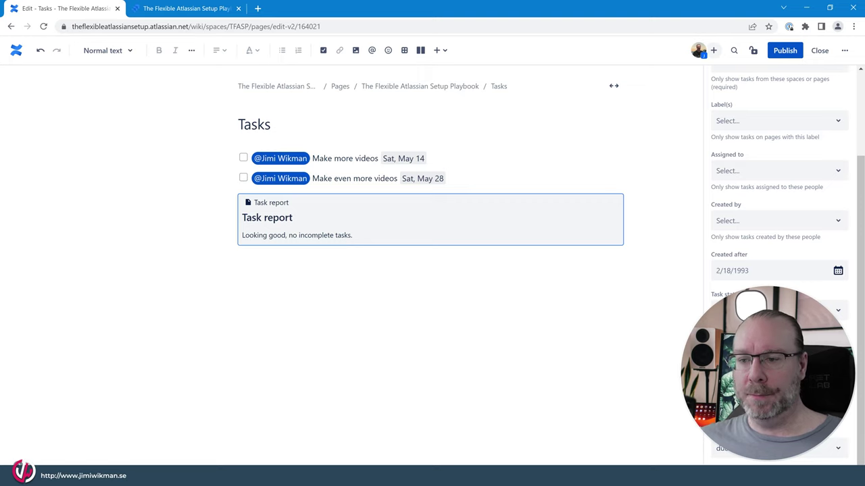
click(777, 448)
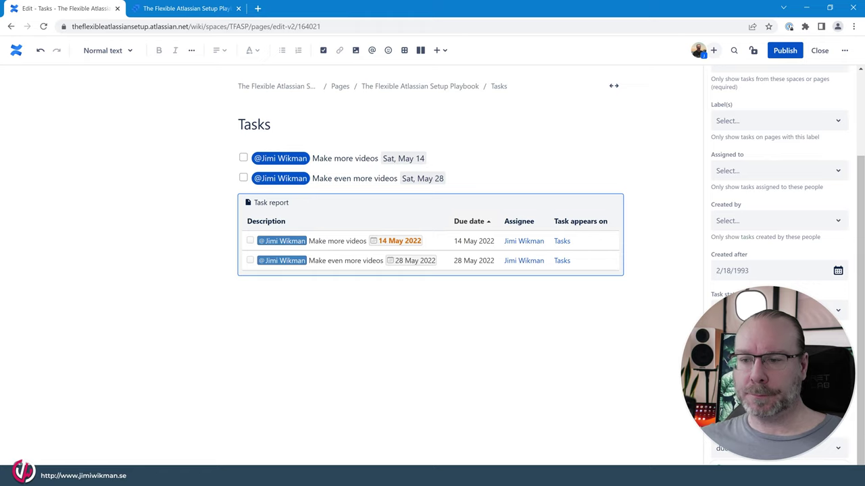
click(838, 450)
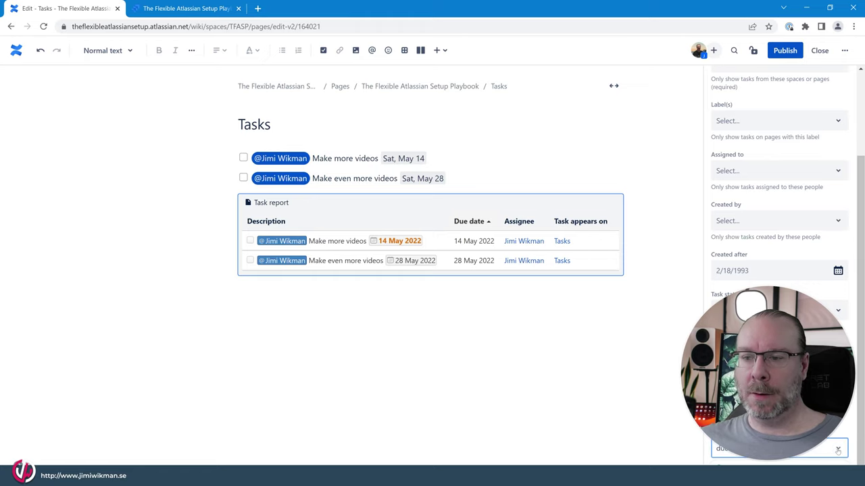
click(690, 430)
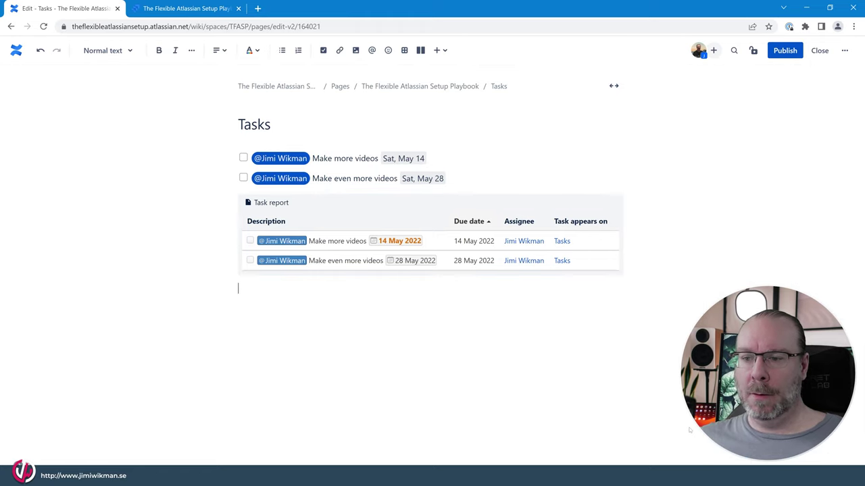
click(383, 218)
click(399, 291)
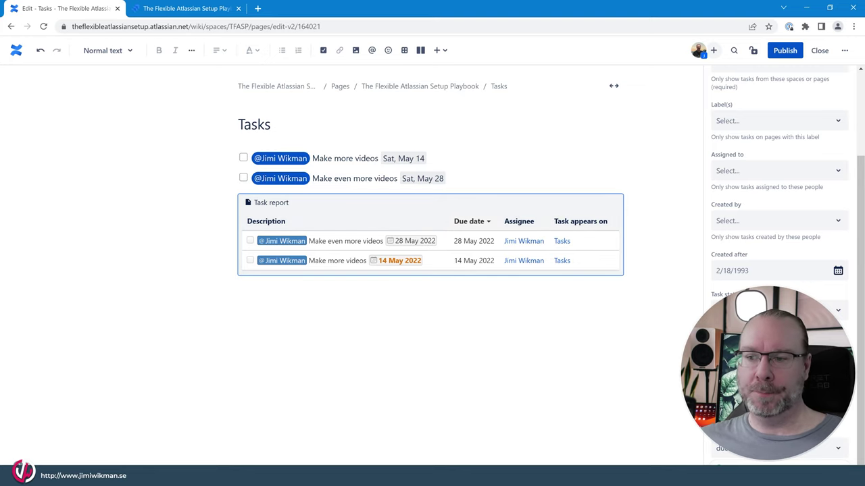
Step: Publish the page and sort the report by due date, assignee and page columns
click(785, 50)
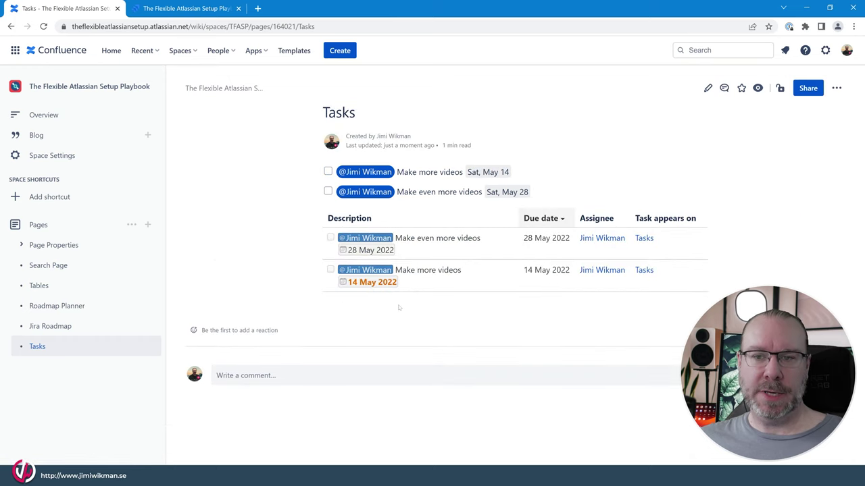
click(563, 218)
click(562, 219)
click(610, 218)
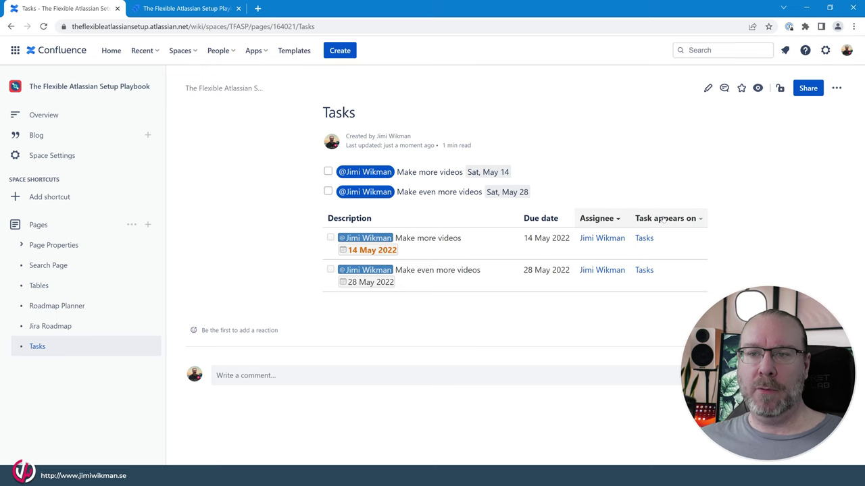
click(686, 218)
click(545, 219)
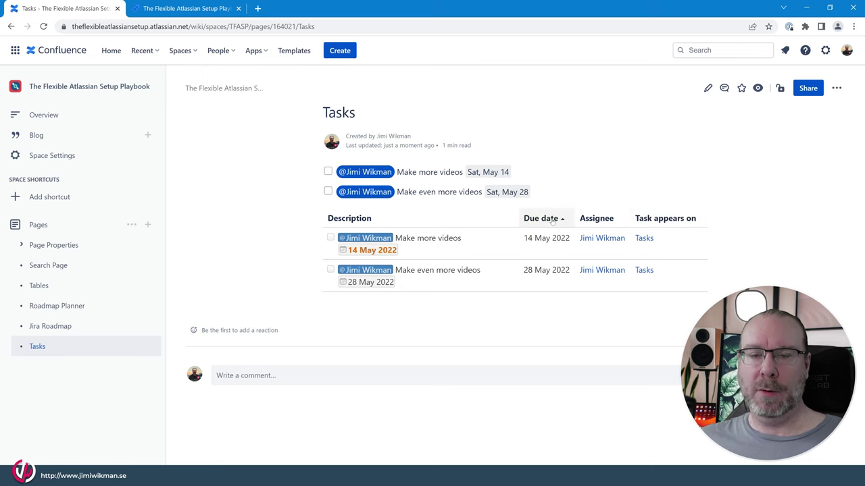
Step: Tick 'Make more videos', reload to refresh the report, then untick it again
click(330, 238)
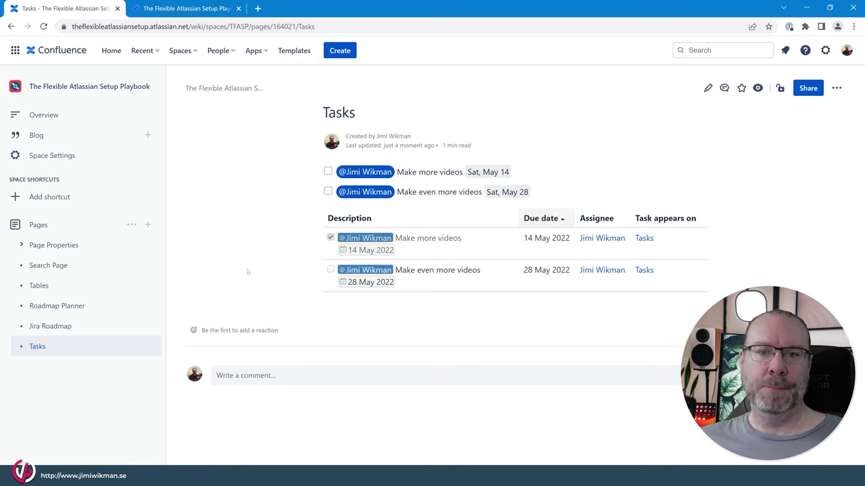
key(F5)
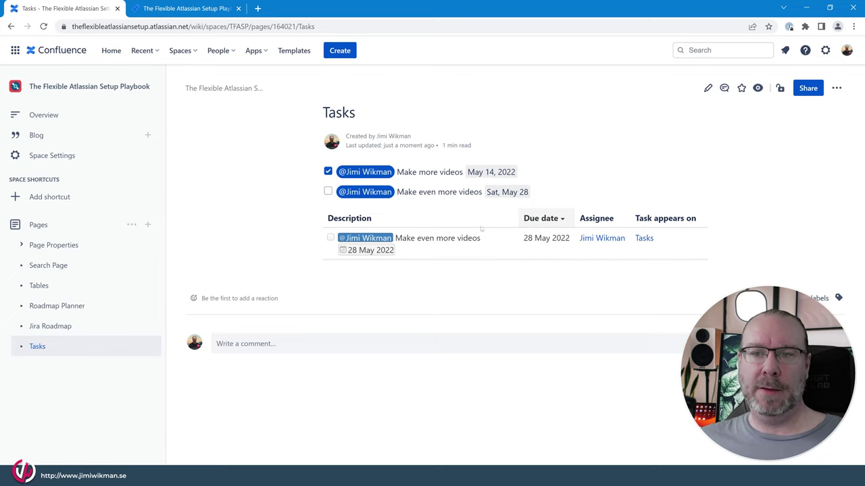
click(327, 171)
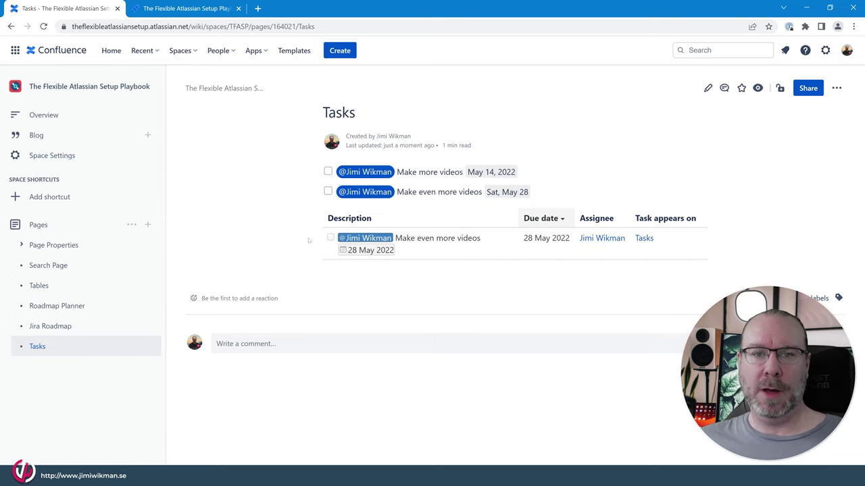
click(44, 26)
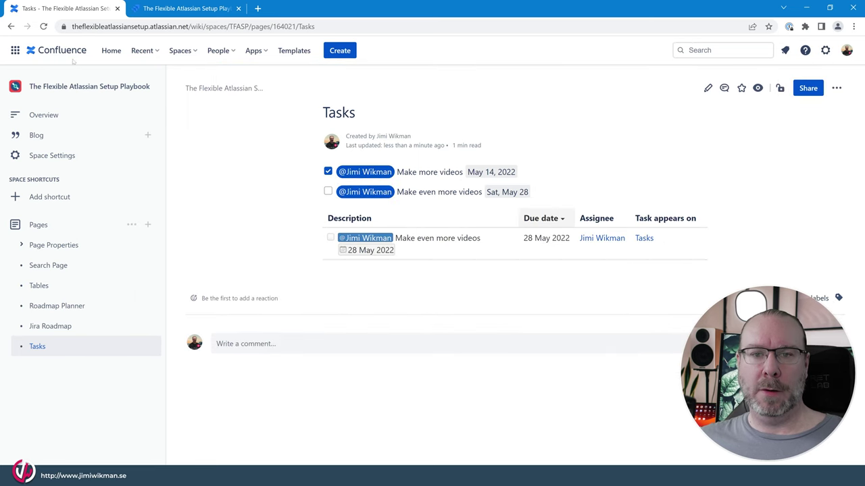
click(44, 27)
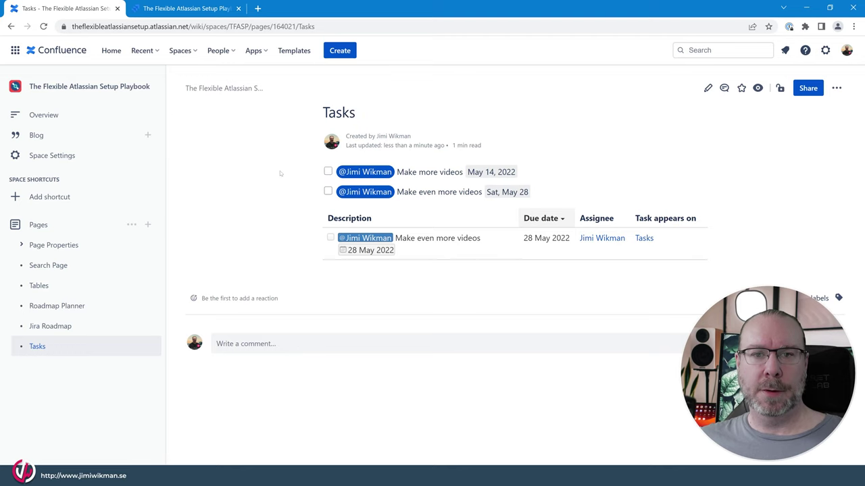
key(F5)
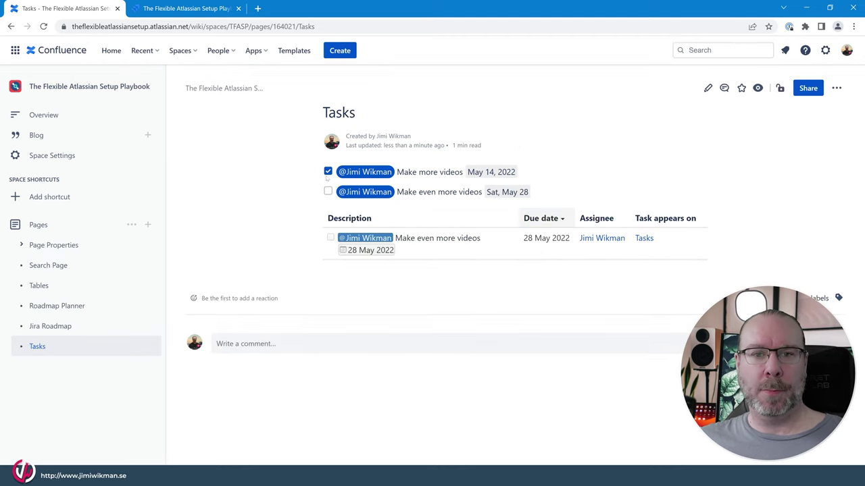
click(328, 173)
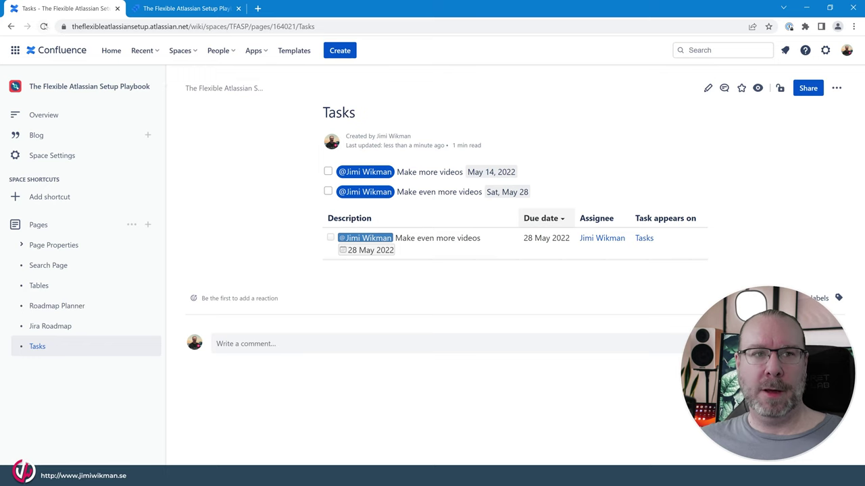
Step: Reload the published Tasks page so the Task report refreshes its incomplete-task list
click(43, 27)
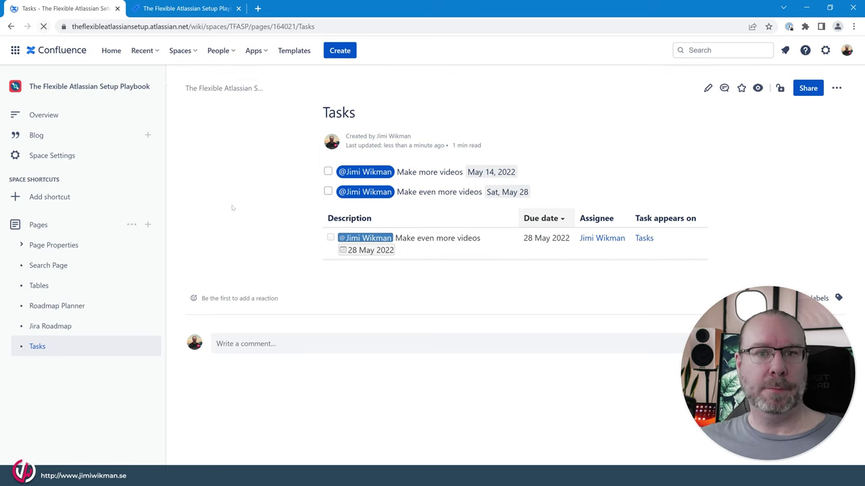